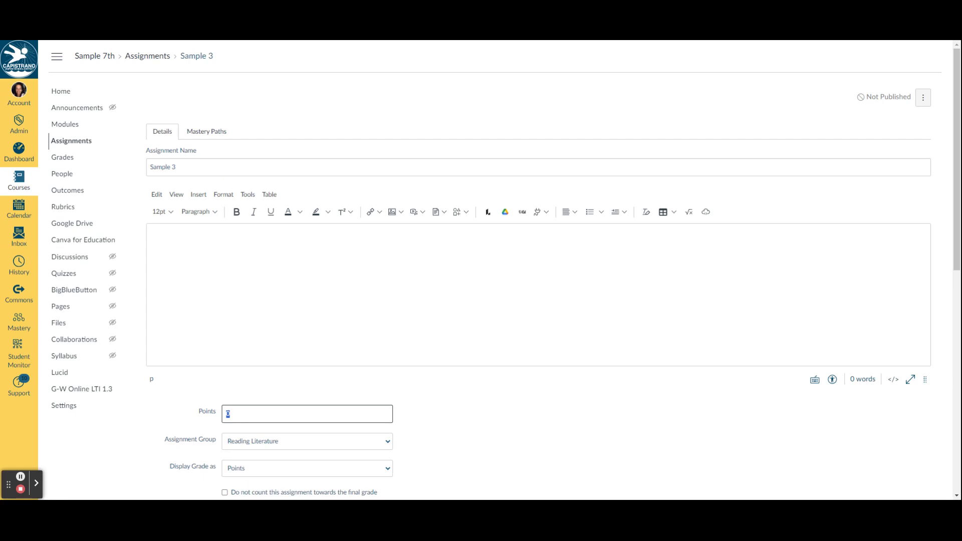
- Set the Sample 3 assignment's points to 10 and save it with the Reading Literature group, points display and No Submission
scroll(295, 345, "down", 2)
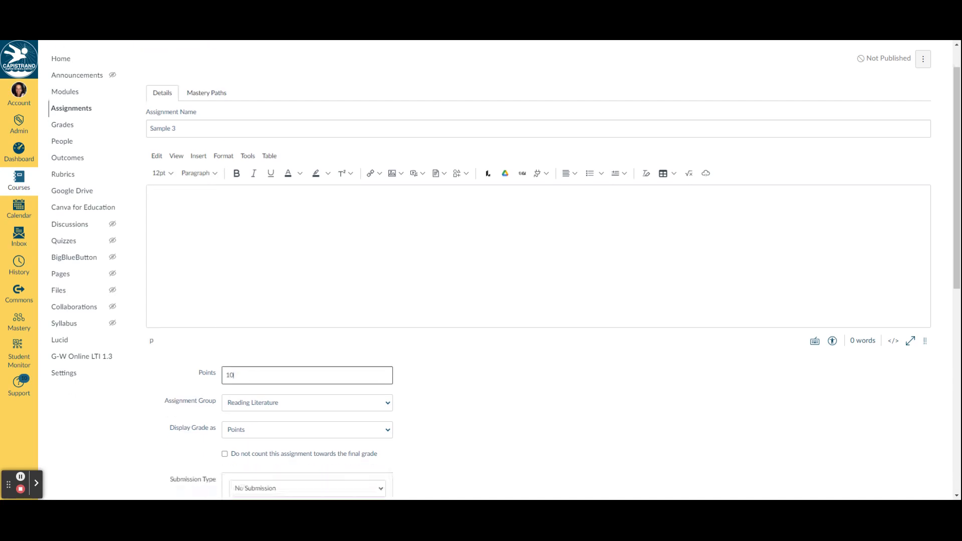
left_click(296, 344)
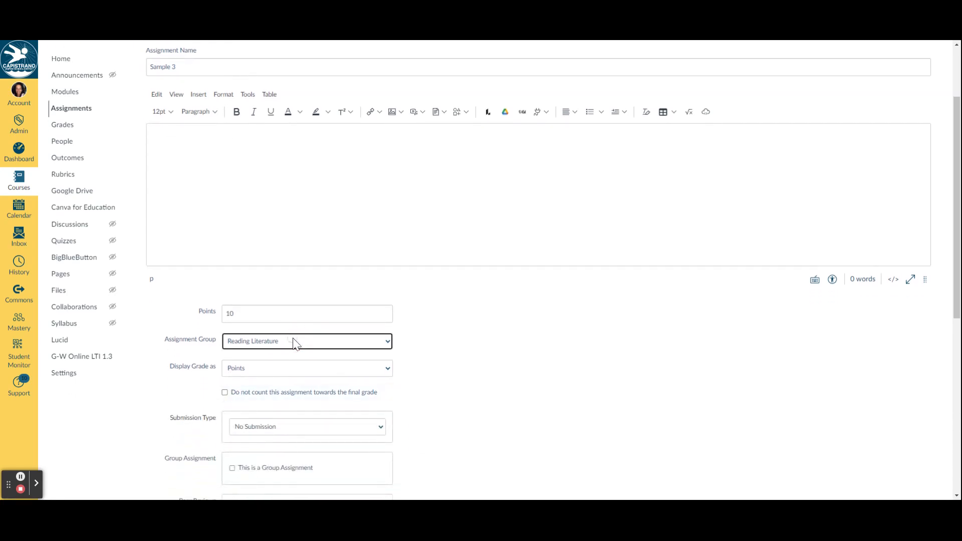
scroll(351, 325, "down", 2)
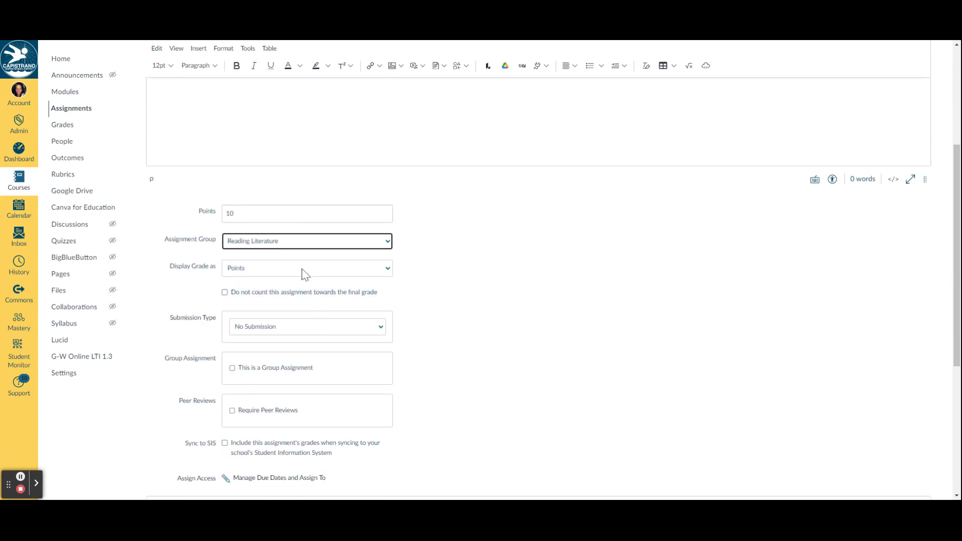
left_click(302, 269)
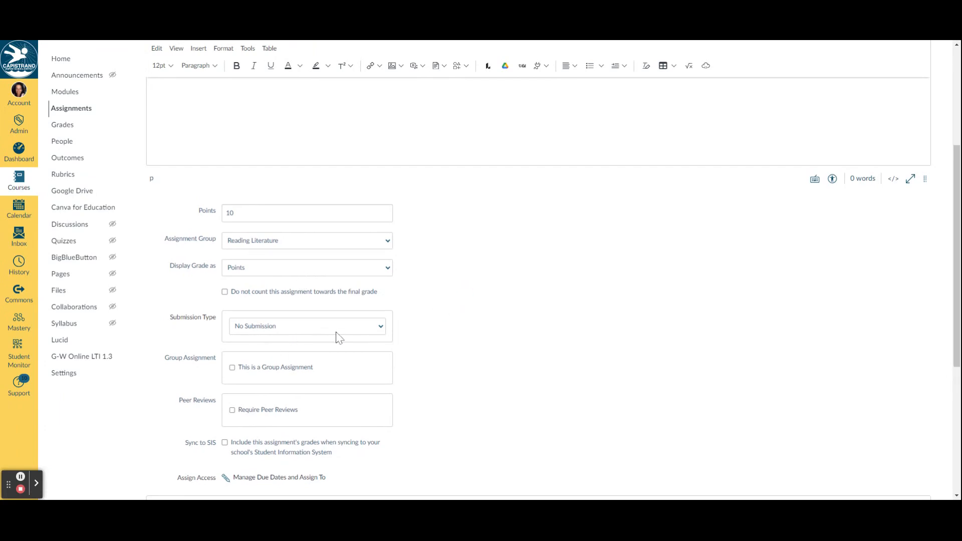
scroll(335, 335, "down", 1)
left_click(327, 278)
scroll(532, 338, "down", 4)
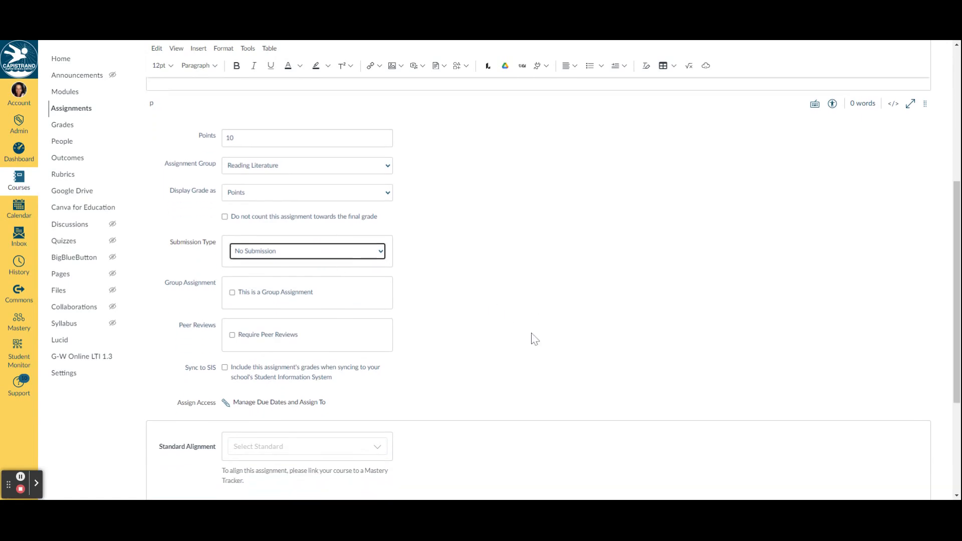
left_click(908, 474)
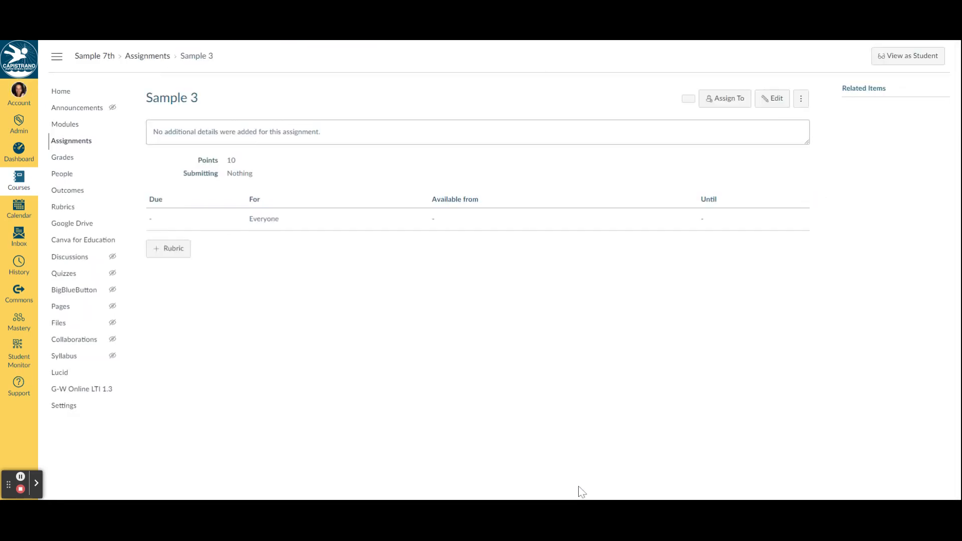
- Add a rubric titled "Sample 3 Rubric" to the assignment and delete its default criterion
left_click(186, 253)
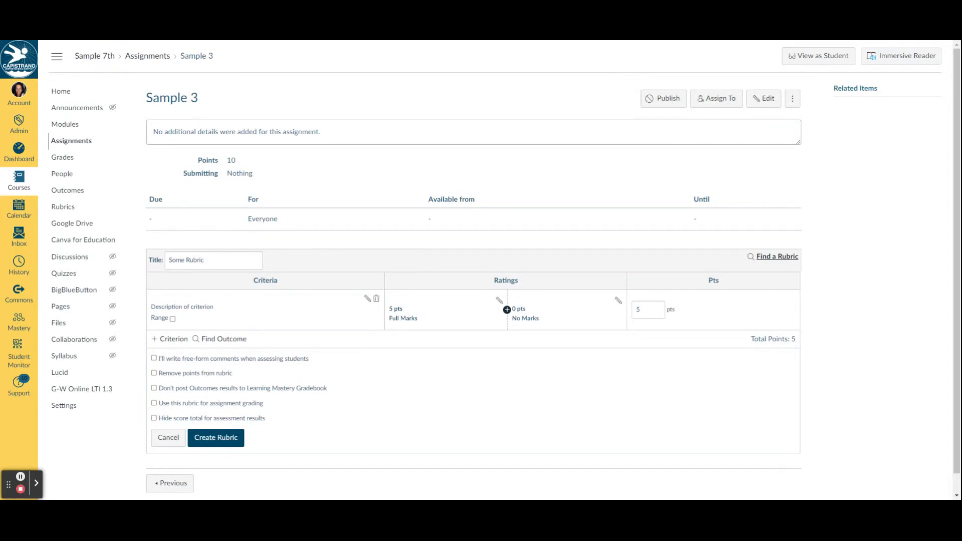
left_click(159, 258)
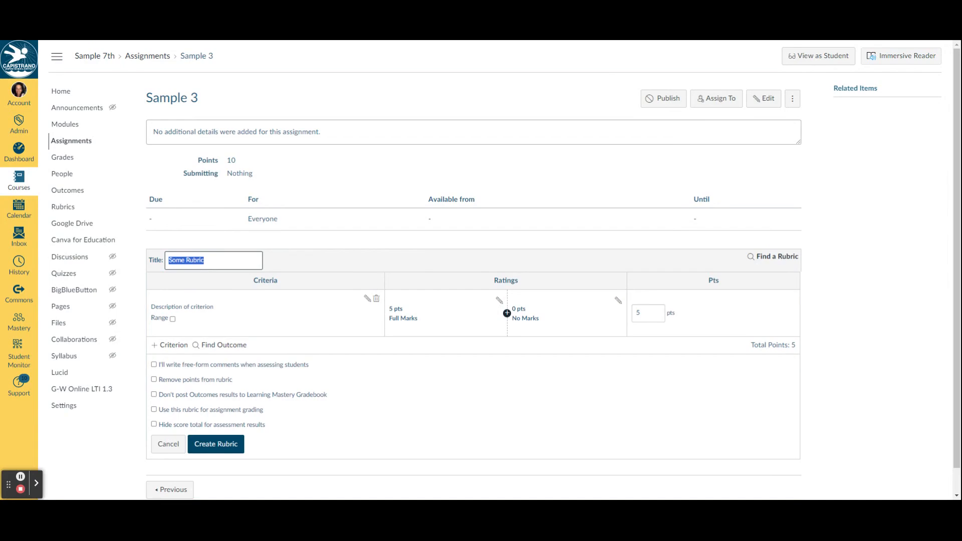
type("S")
left_click(377, 301)
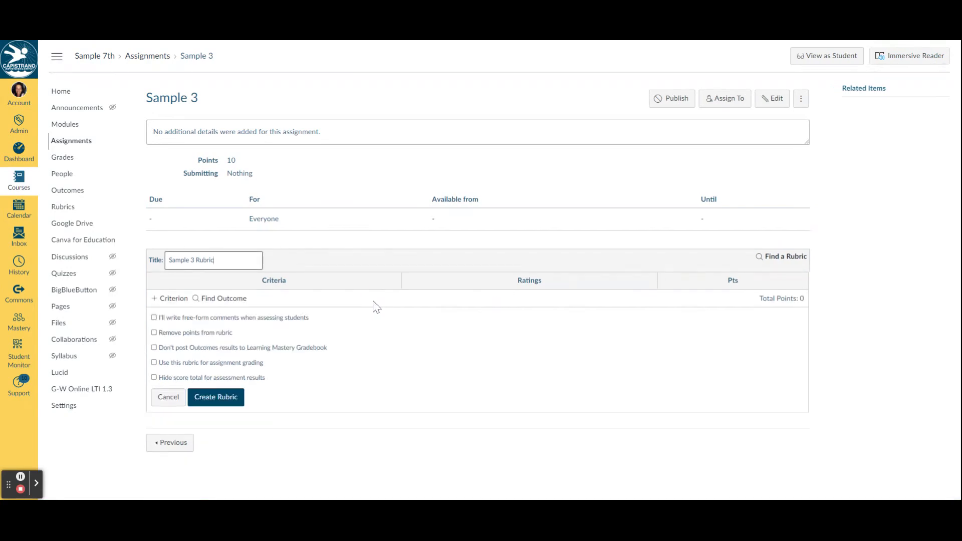
- Import outcome 7.EE.1 into the rubric from Grades 6-12 Common Core, Mathematics (2010), Grade 7, Expressions and Equations, using it for scoring
left_click(223, 301)
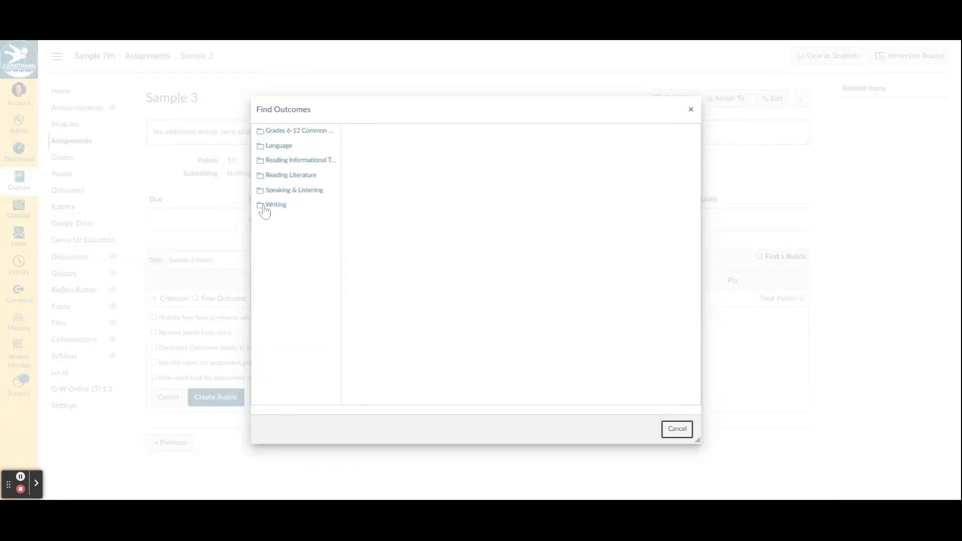
left_click(273, 133)
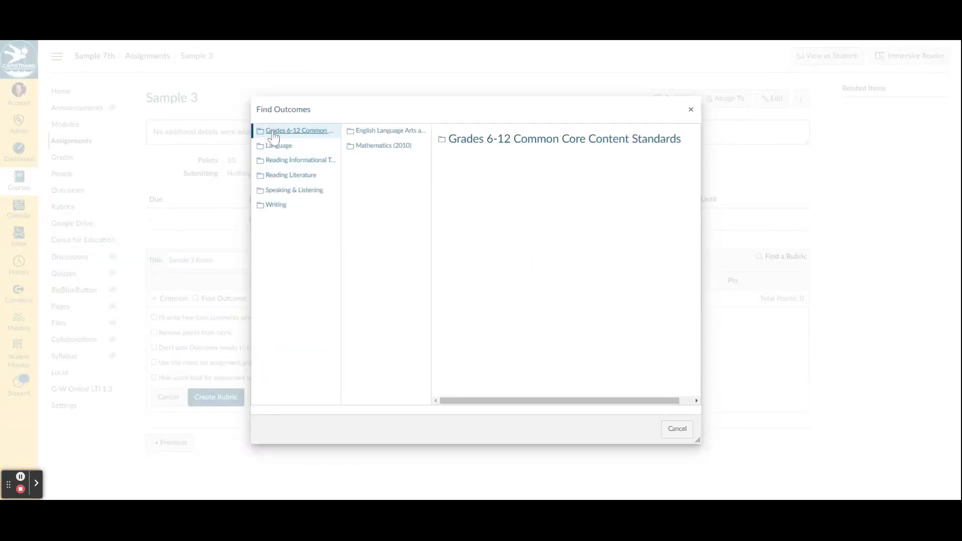
left_click(376, 147)
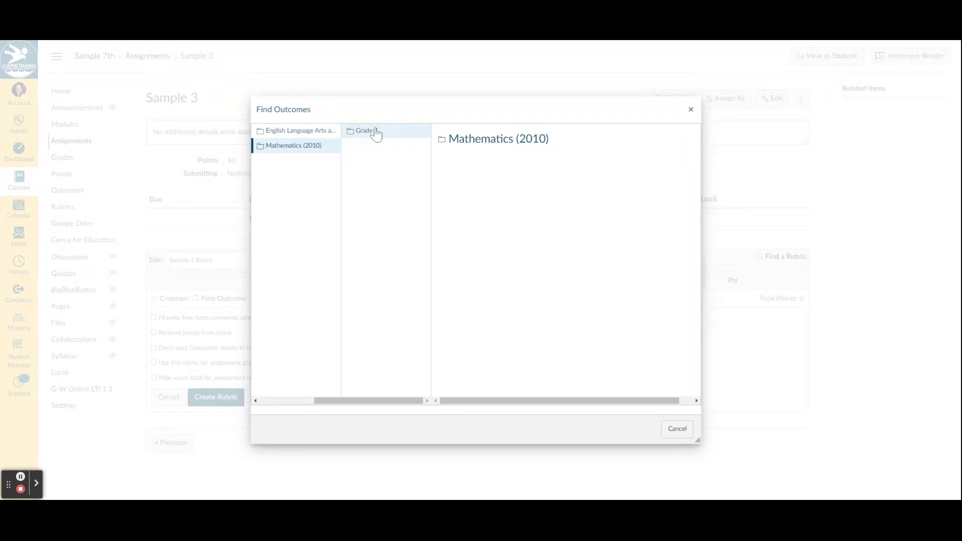
left_click(374, 131)
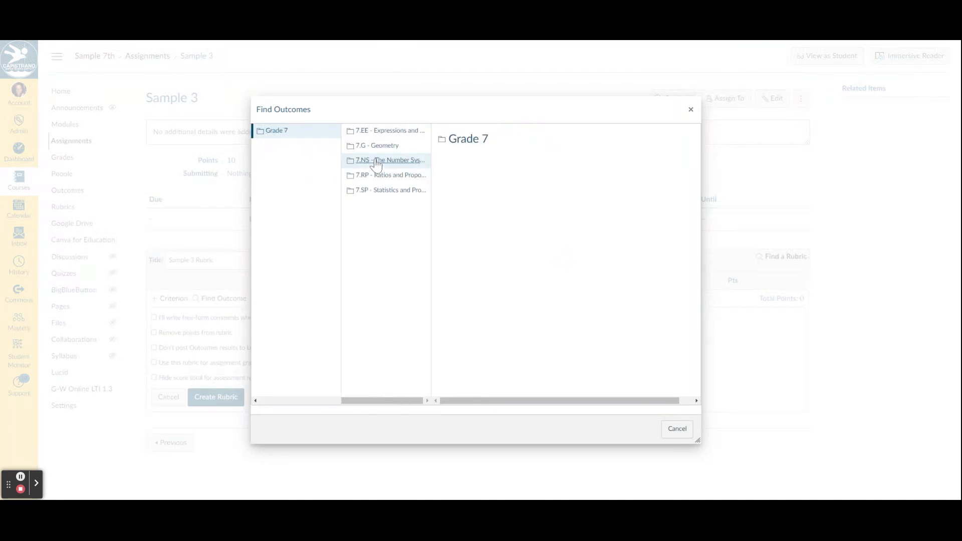
left_click(392, 131)
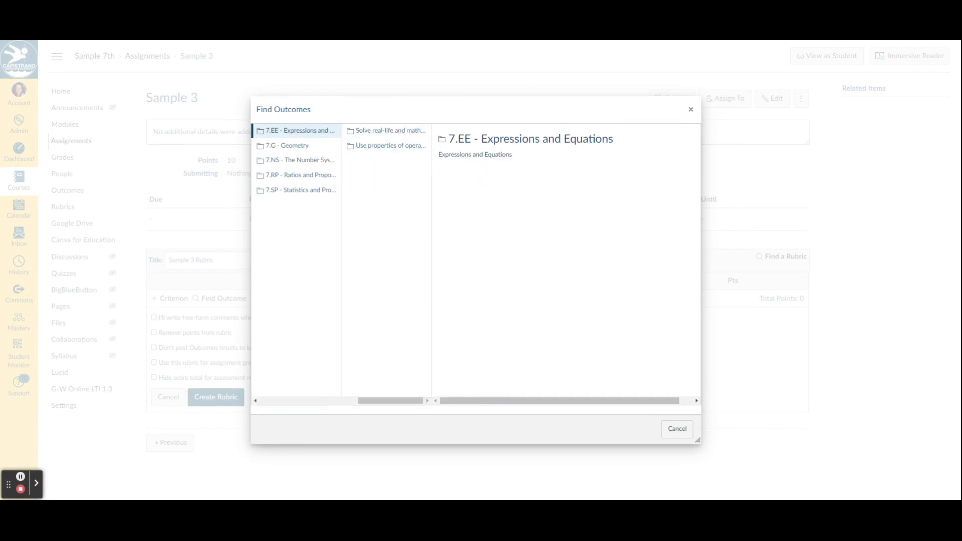
left_click(406, 147)
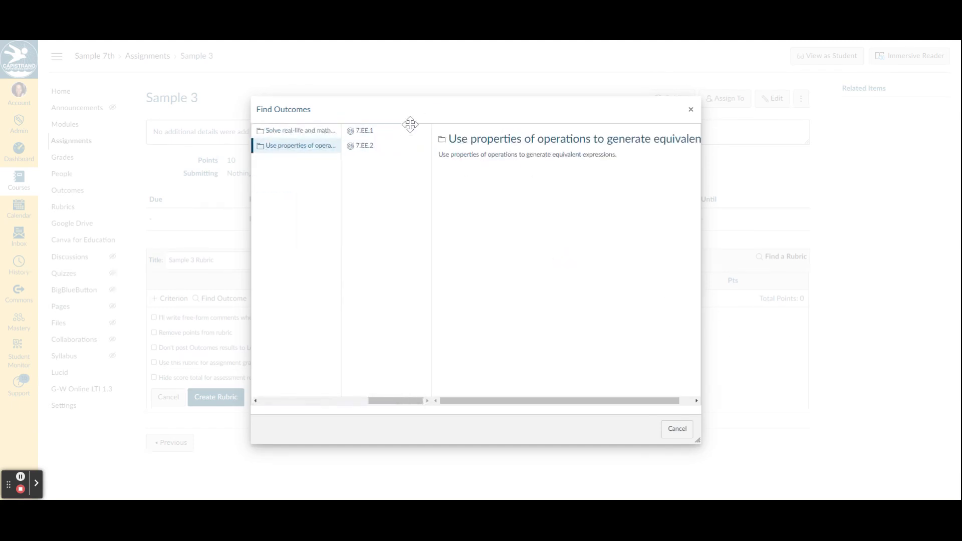
left_click(370, 132)
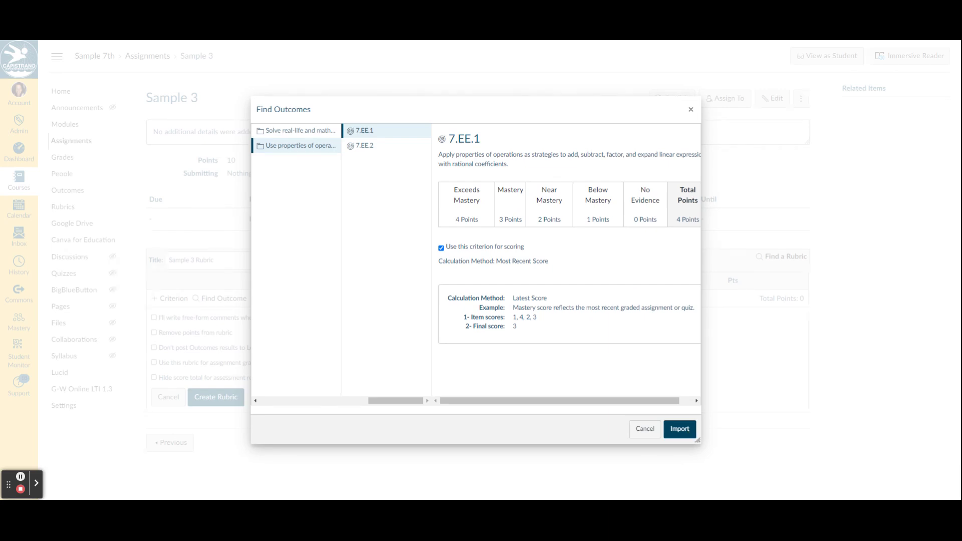
left_click_drag(411, 401, 226, 382)
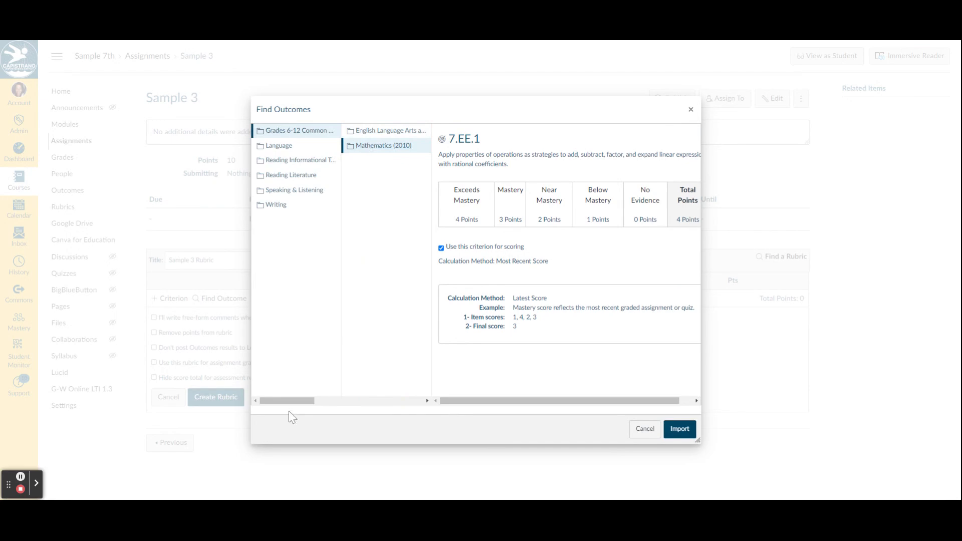
left_click_drag(301, 401, 413, 402)
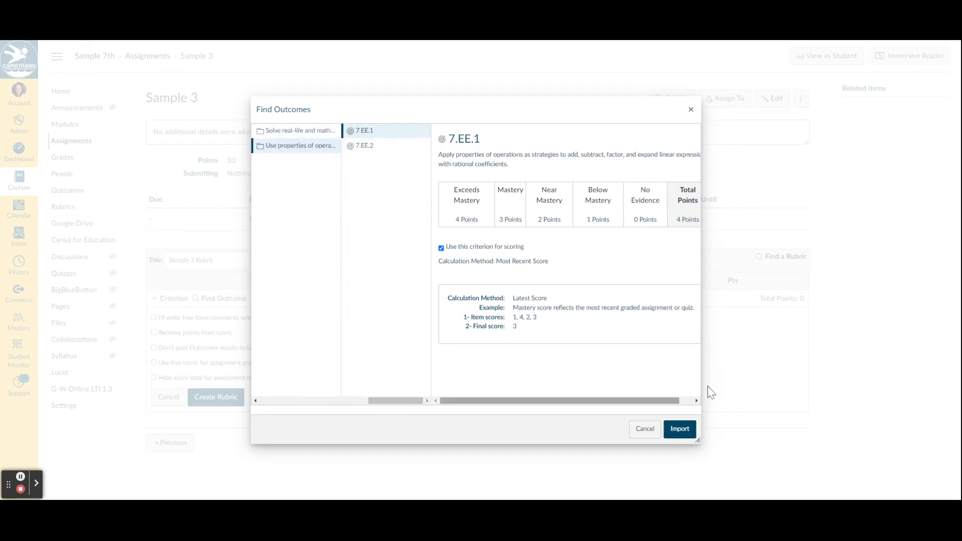
left_click(680, 429)
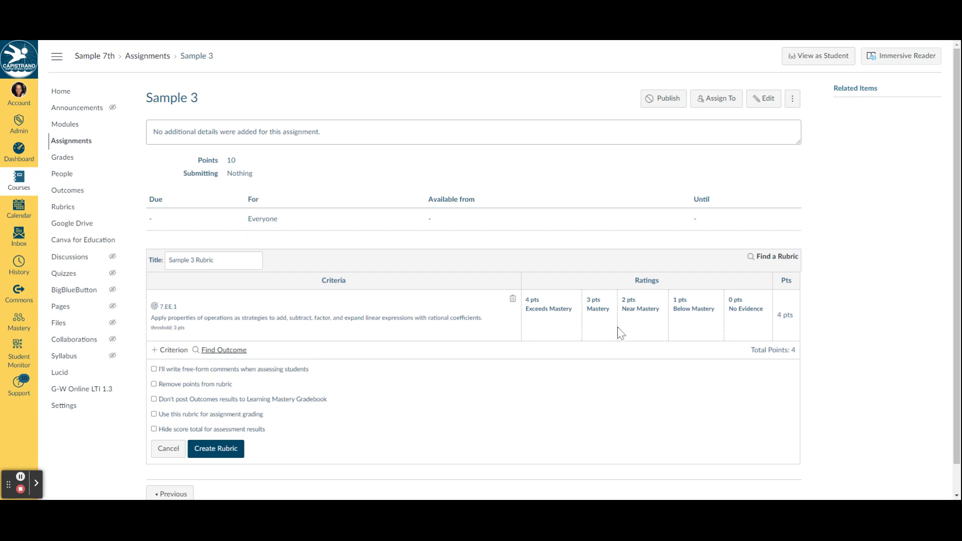
- Create the rubric with use for assignment grading enabled, changing the assignment's points to match the rubric
scroll(167, 382, "down", 1)
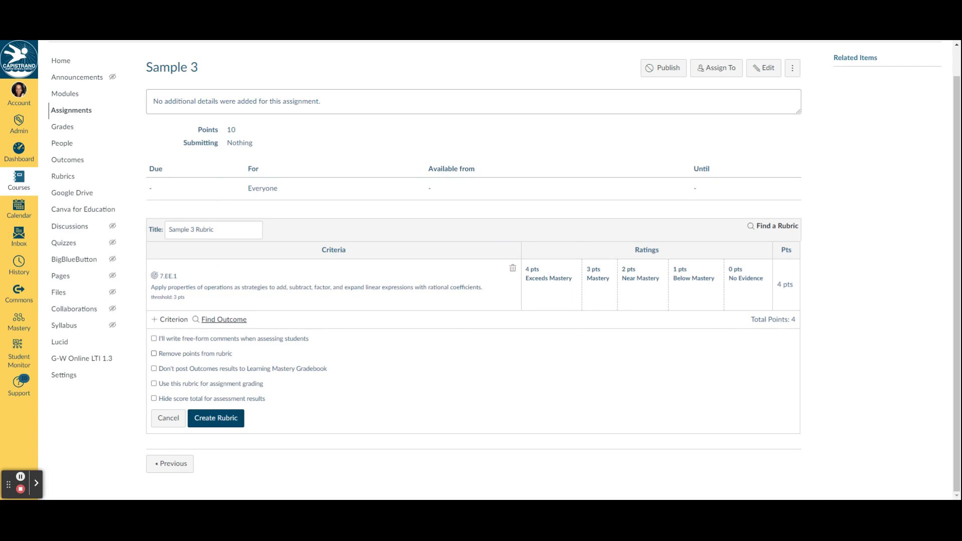
left_click(154, 384)
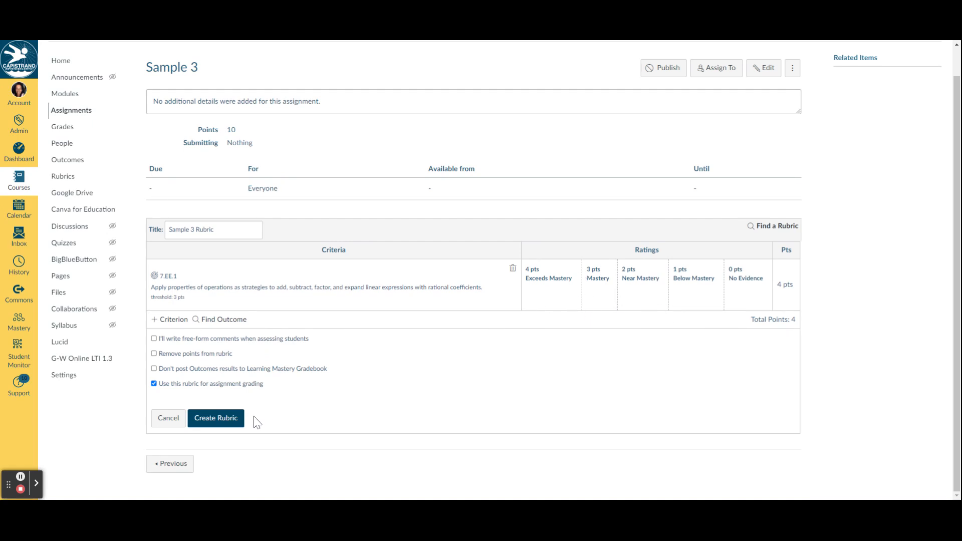
left_click(229, 423)
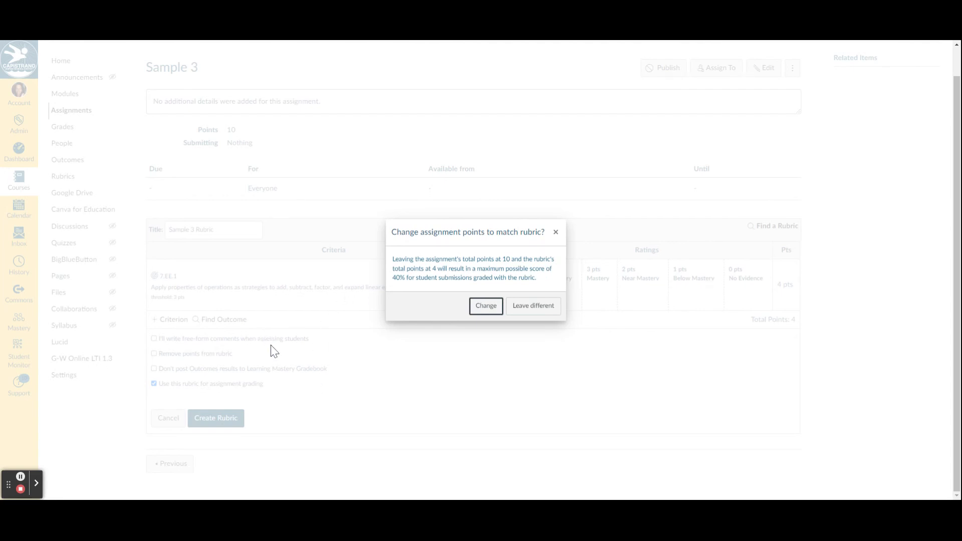
left_click(485, 306)
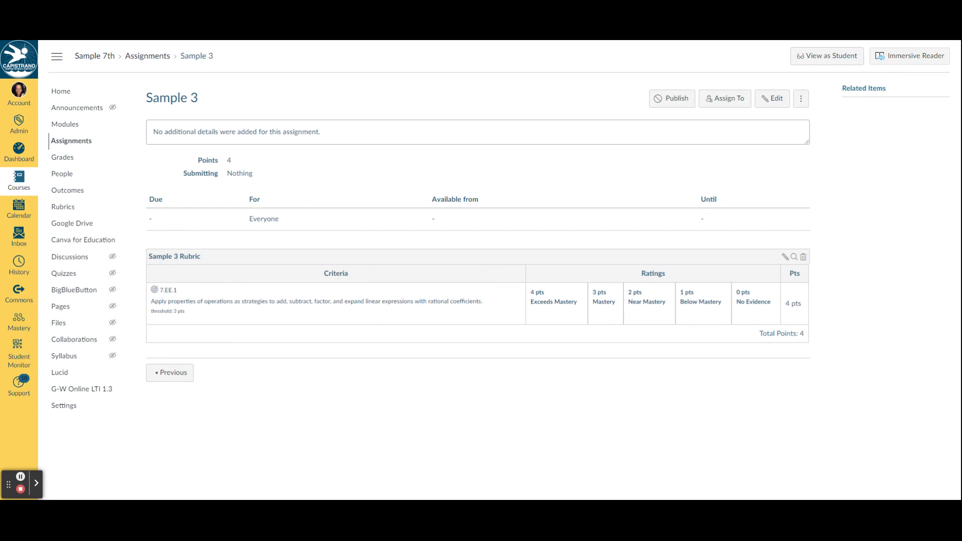
- Publish the Sample 3 assignment and open the course gradebook
left_click(672, 98)
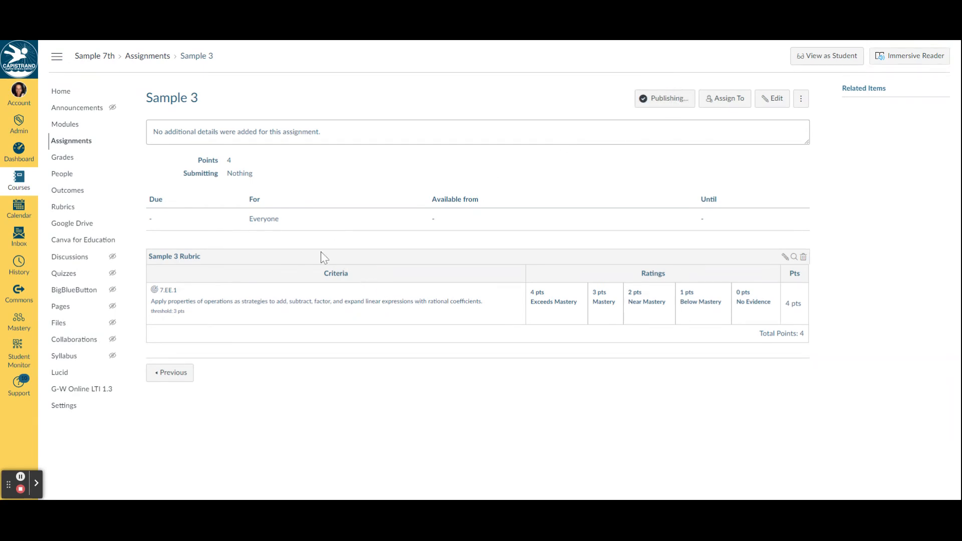
left_click(62, 159)
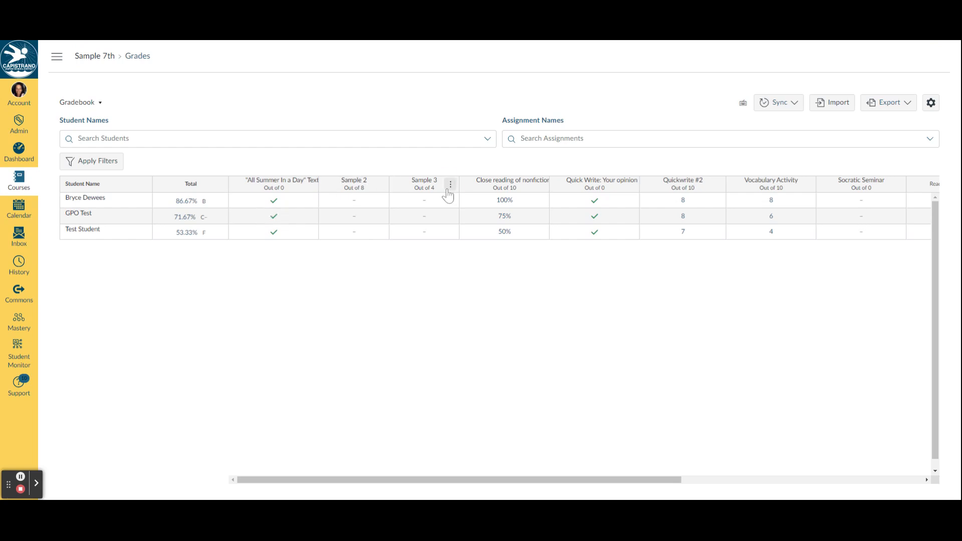
- Open Sample 3 in SpeedGrader, rate the first student 3 pts Mastery on 7.EE.1, and save the rubric assessment
left_click(449, 185)
left_click(436, 222)
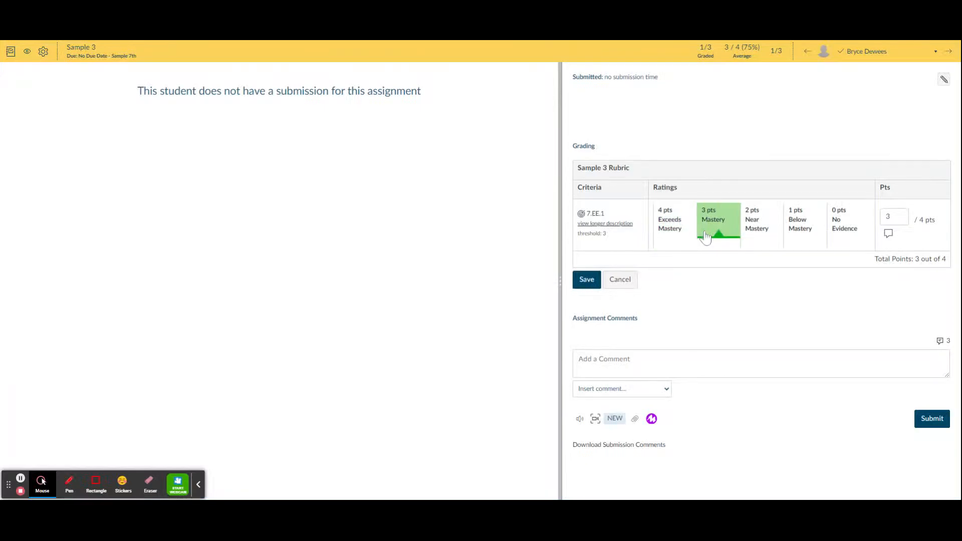
left_click(709, 238)
left_click(586, 281)
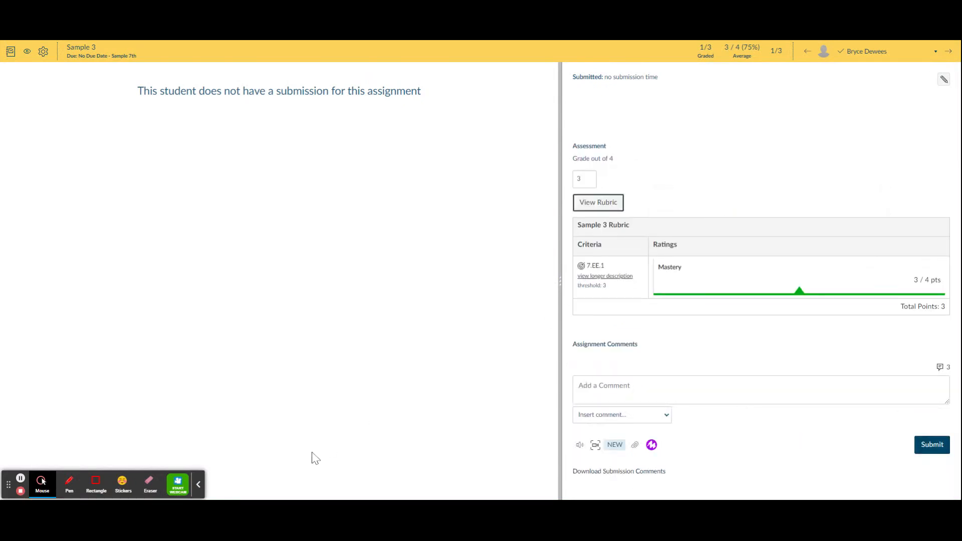